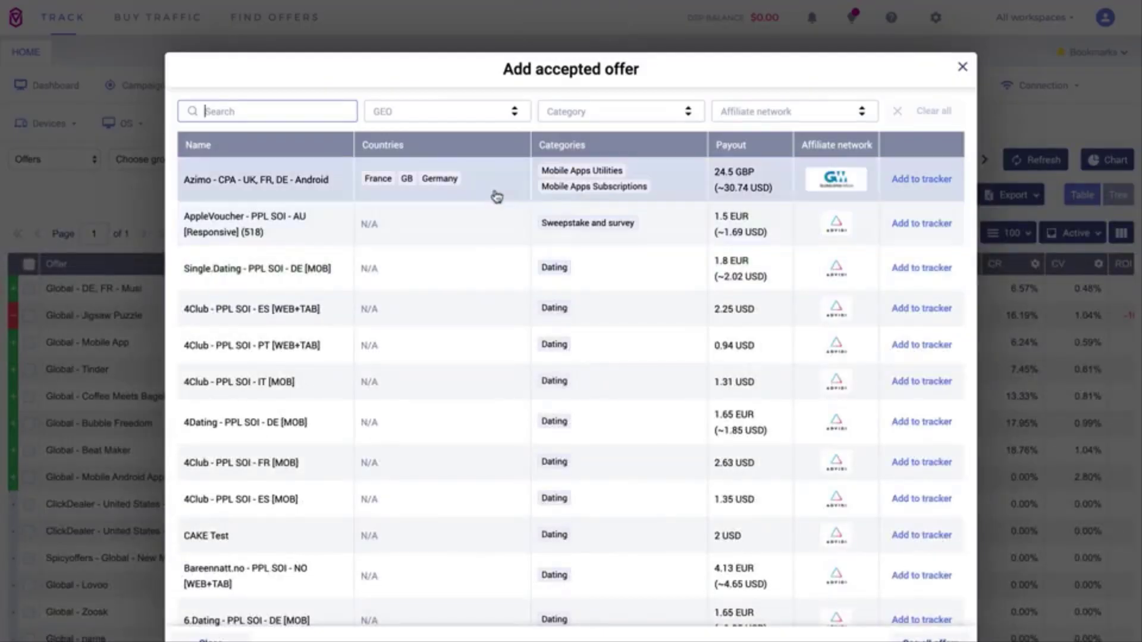
- Create a new offer from scratch and assign it to the Advidi affiliate network
left_click(498, 191)
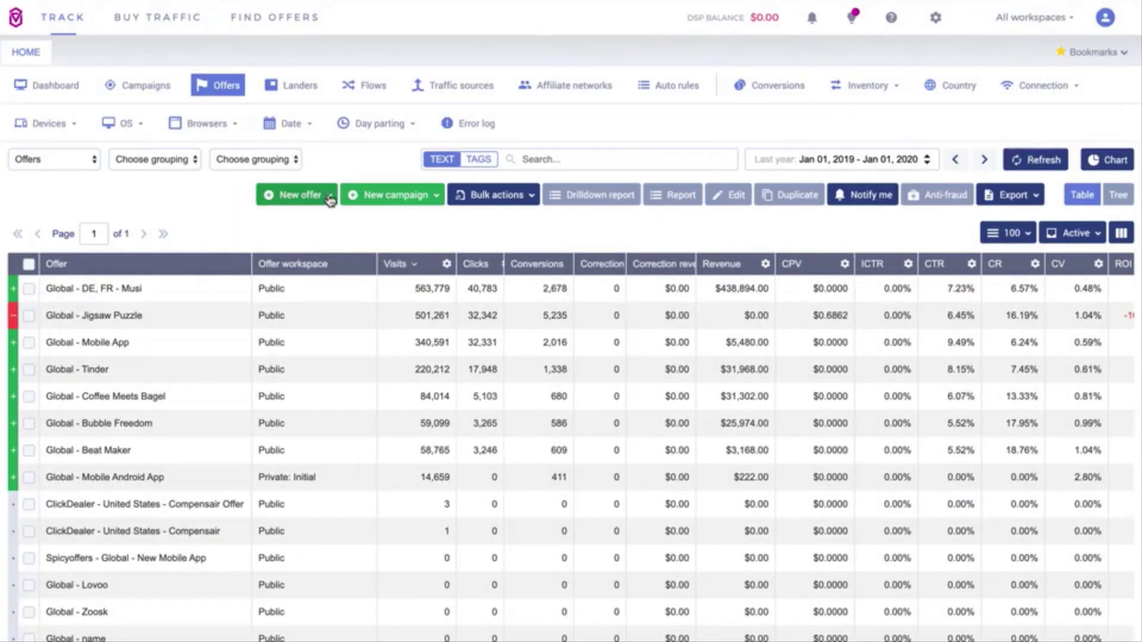
left_click(328, 197)
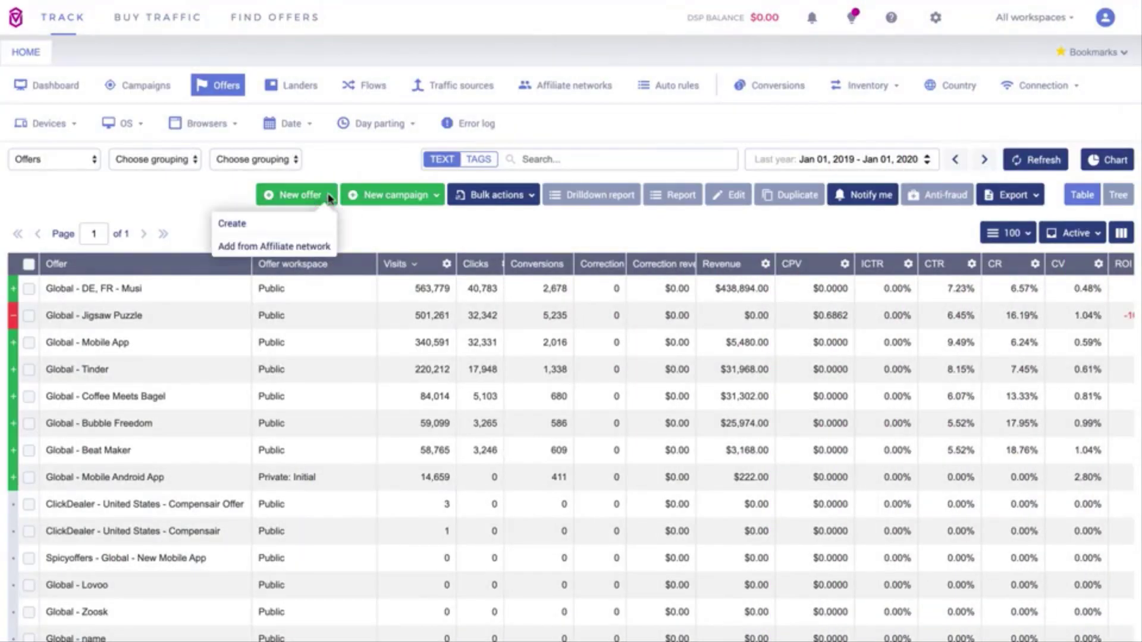
left_click(330, 228)
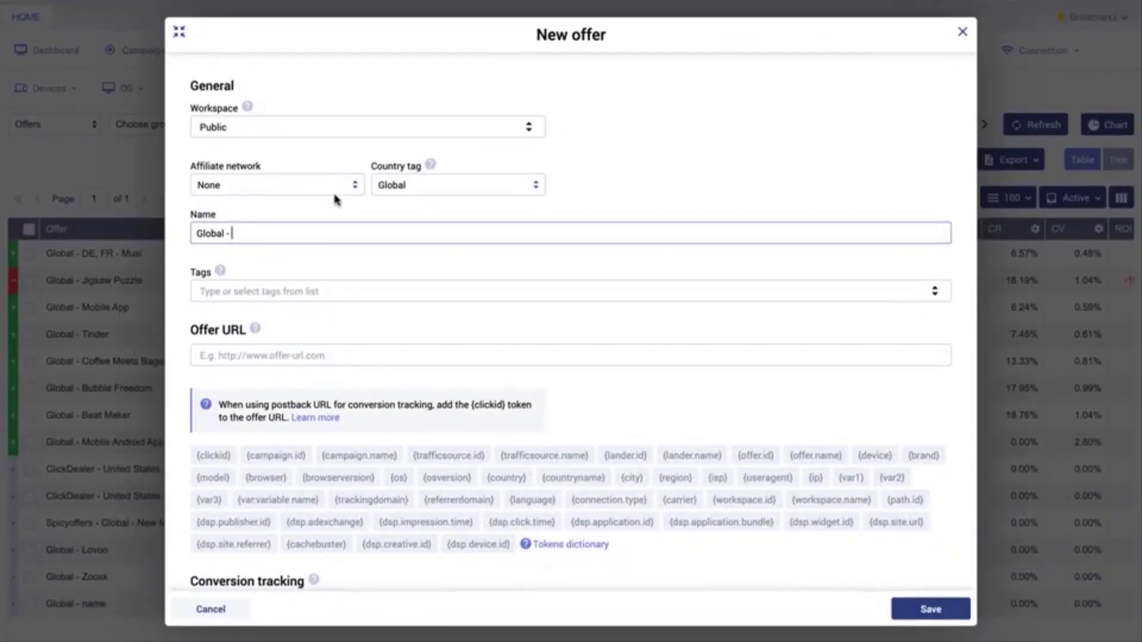
left_click(355, 198)
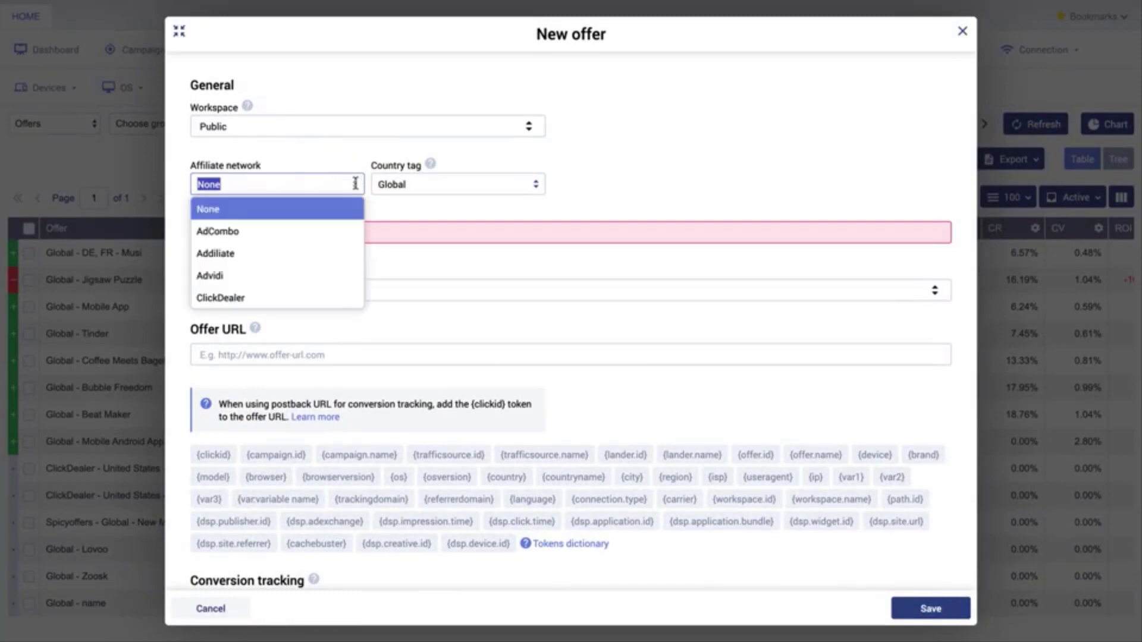
scroll(333, 286, "down", 1)
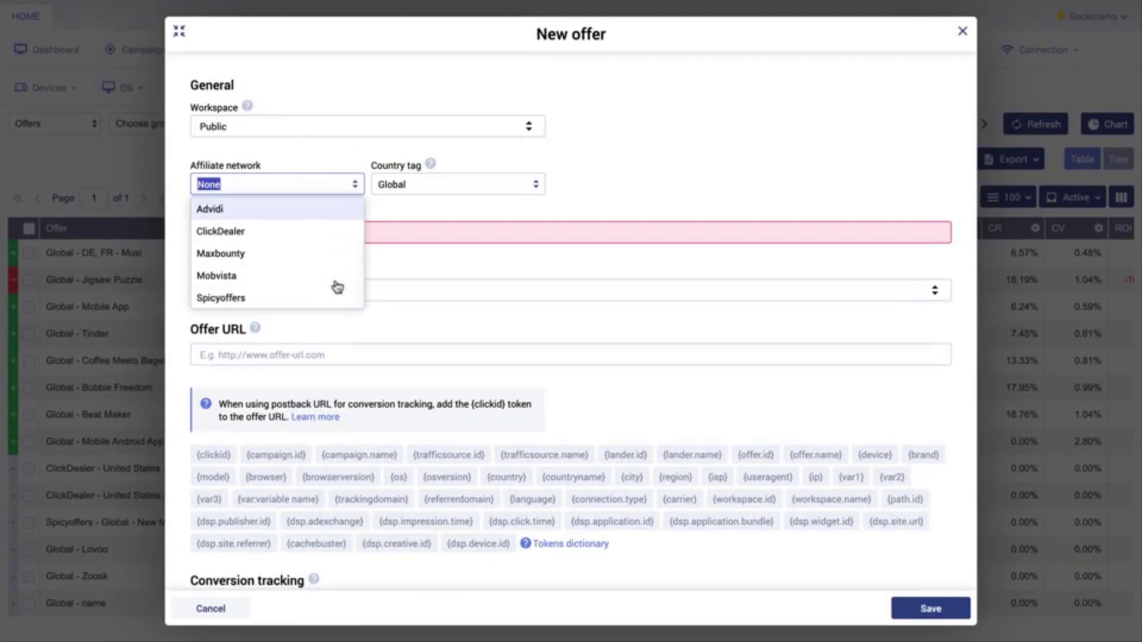
left_click(325, 209)
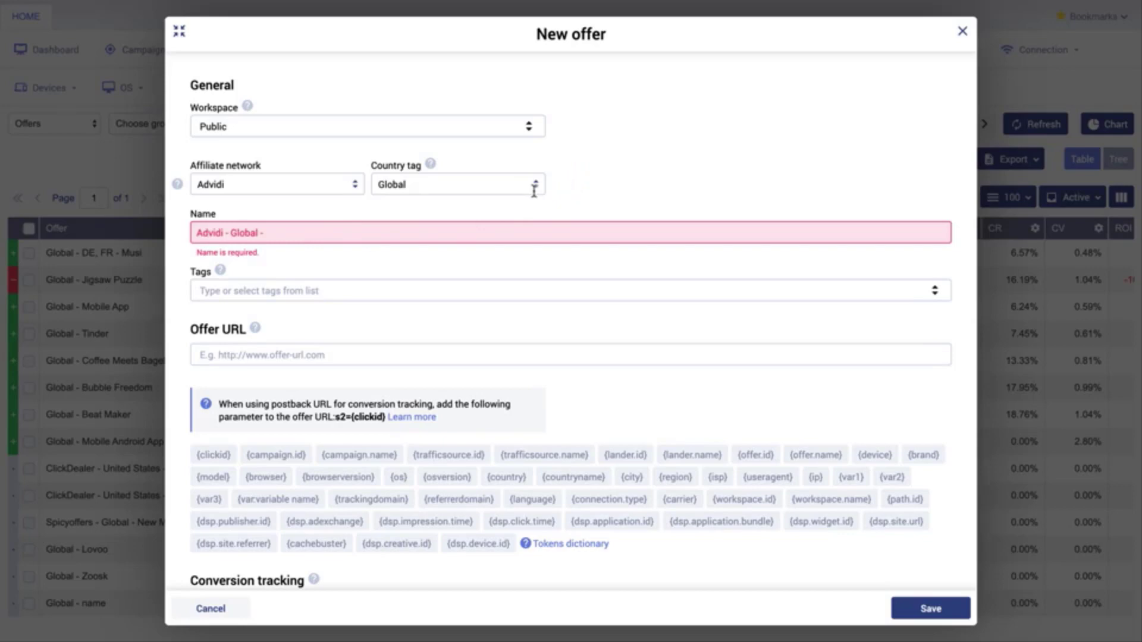
- Complete the offer name as "Advidi - Global - My New Offer" and add the tag "mobile"
left_click(517, 230)
type("My New Offer")
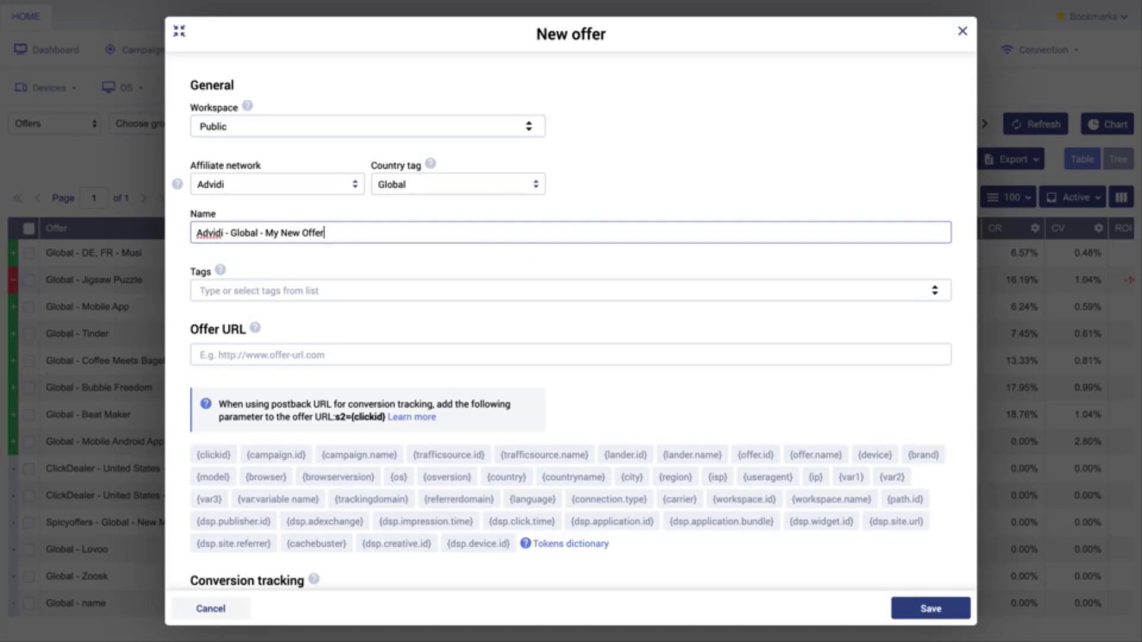
left_click(506, 291)
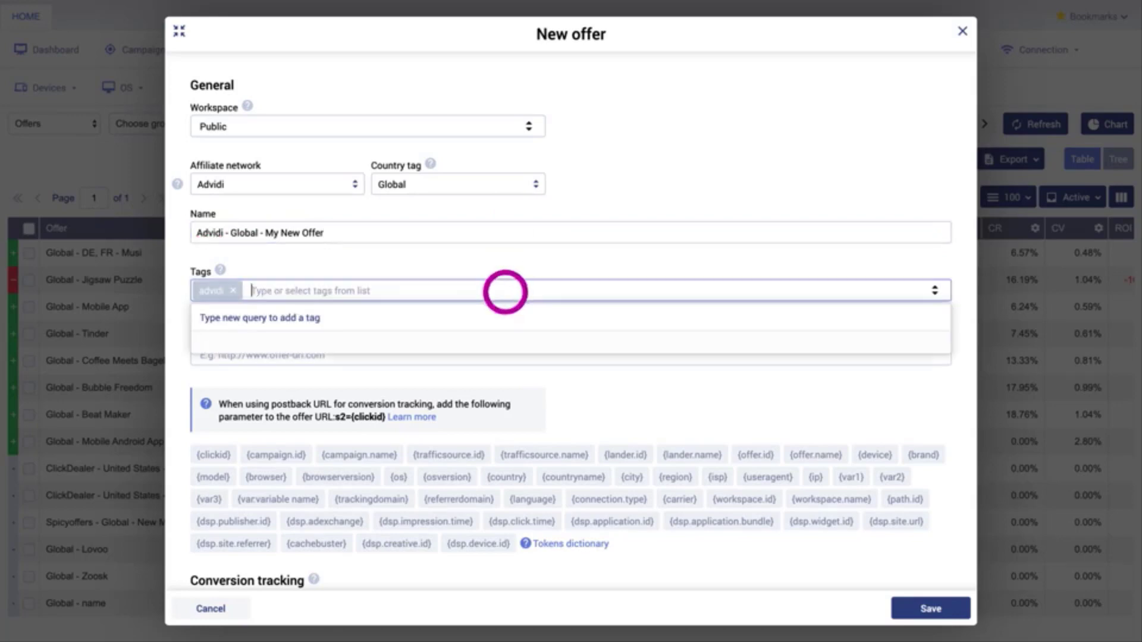
type("mobile")
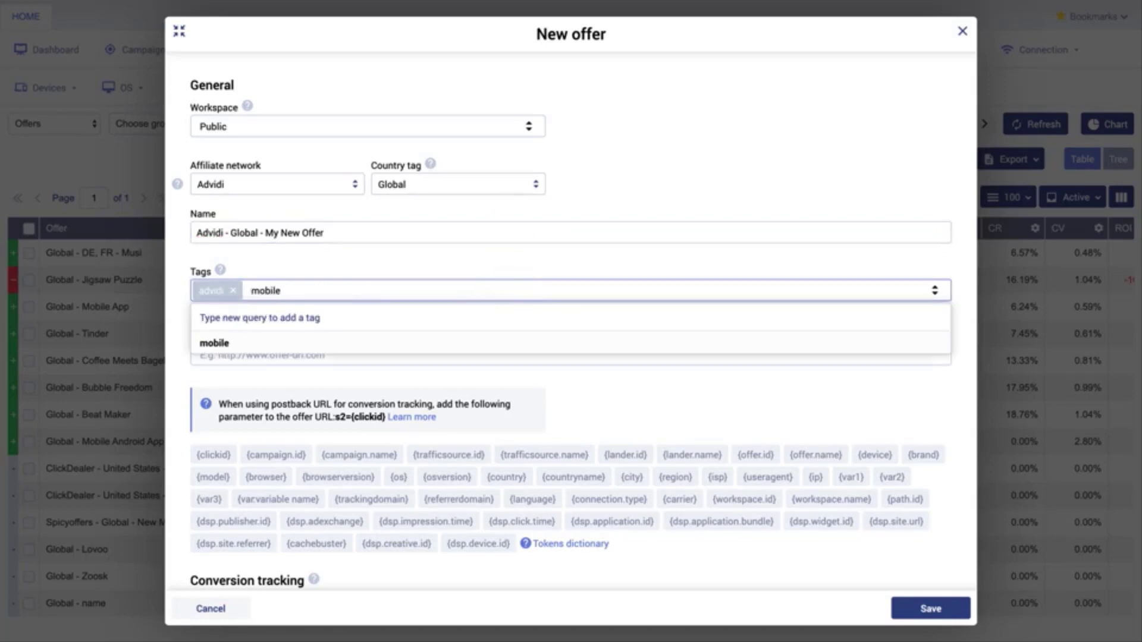
left_click(492, 340)
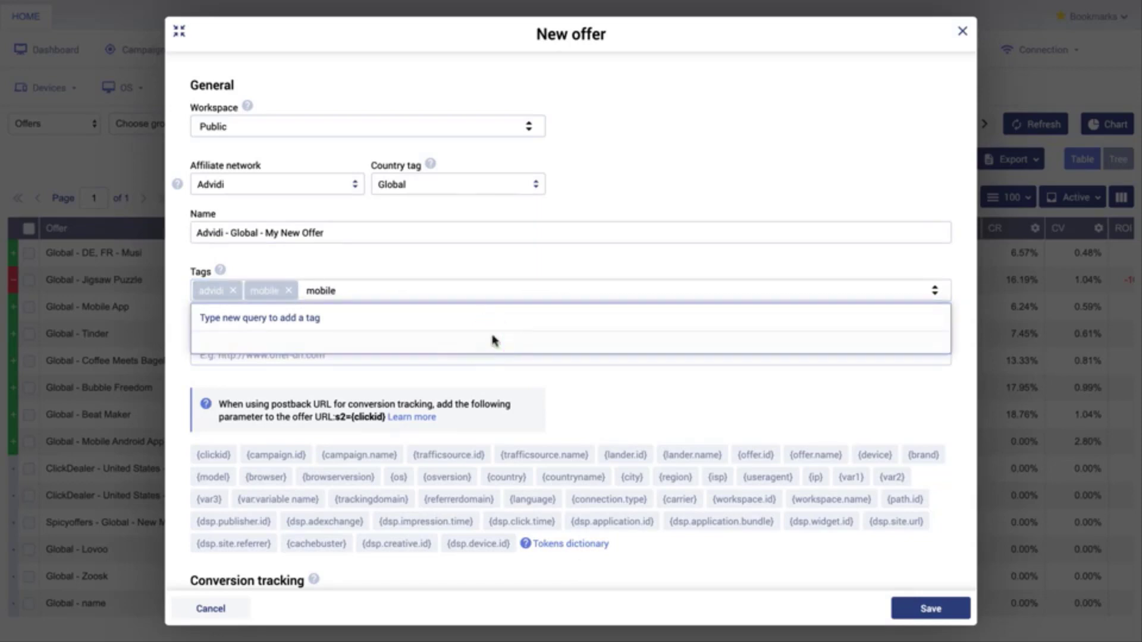
left_click(549, 259)
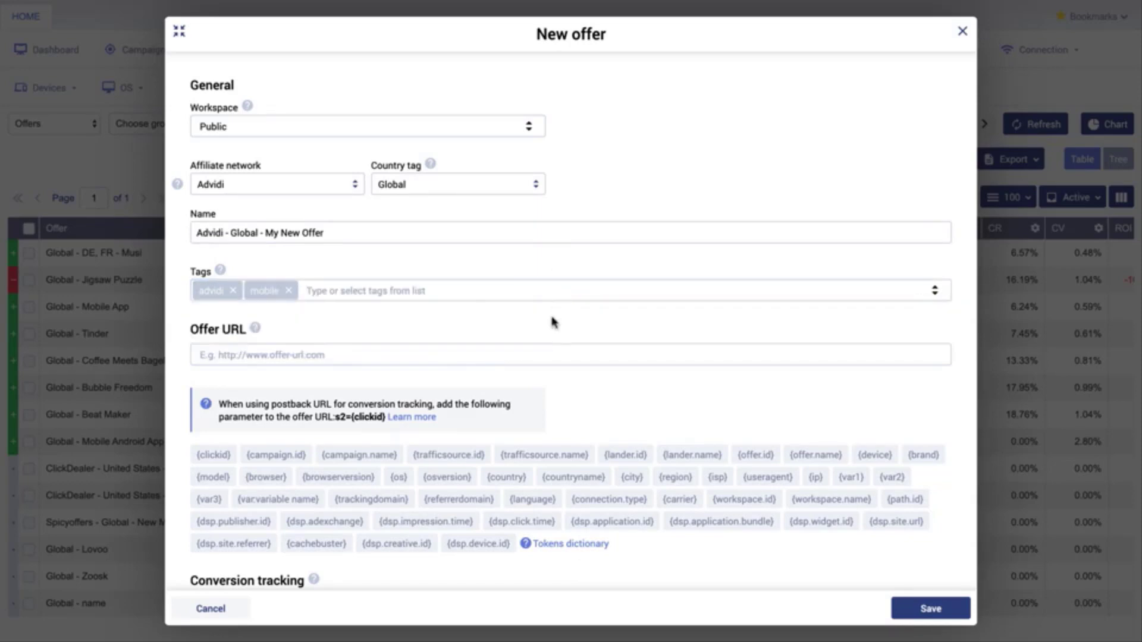
left_click(526, 353)
type("https://samples.voluum.com/demoofer/index.html")
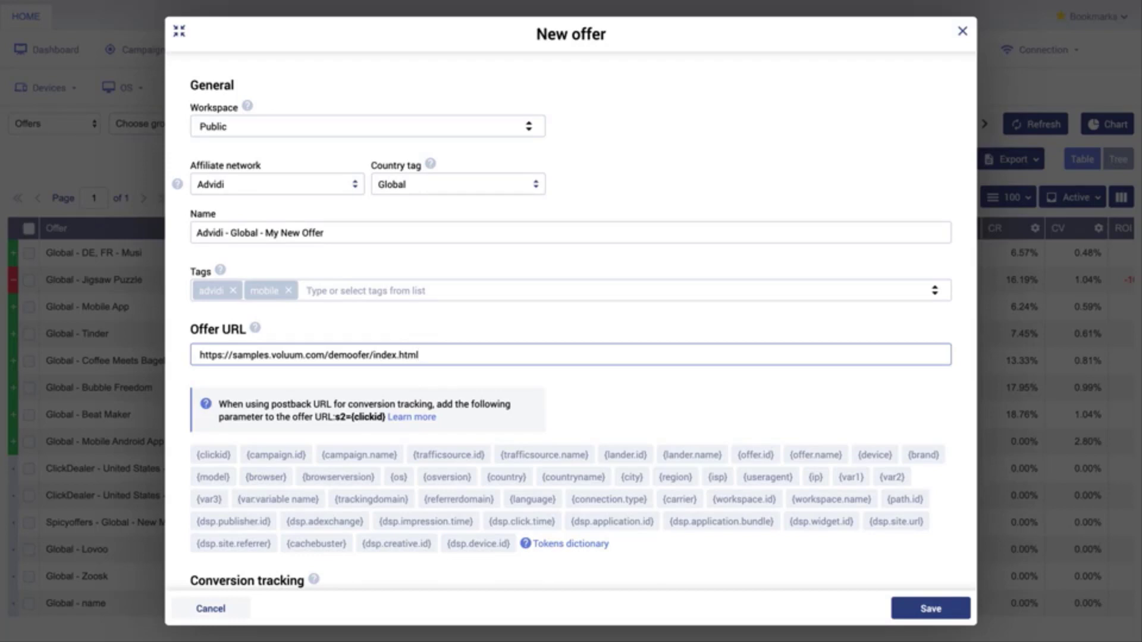
left_click(577, 394)
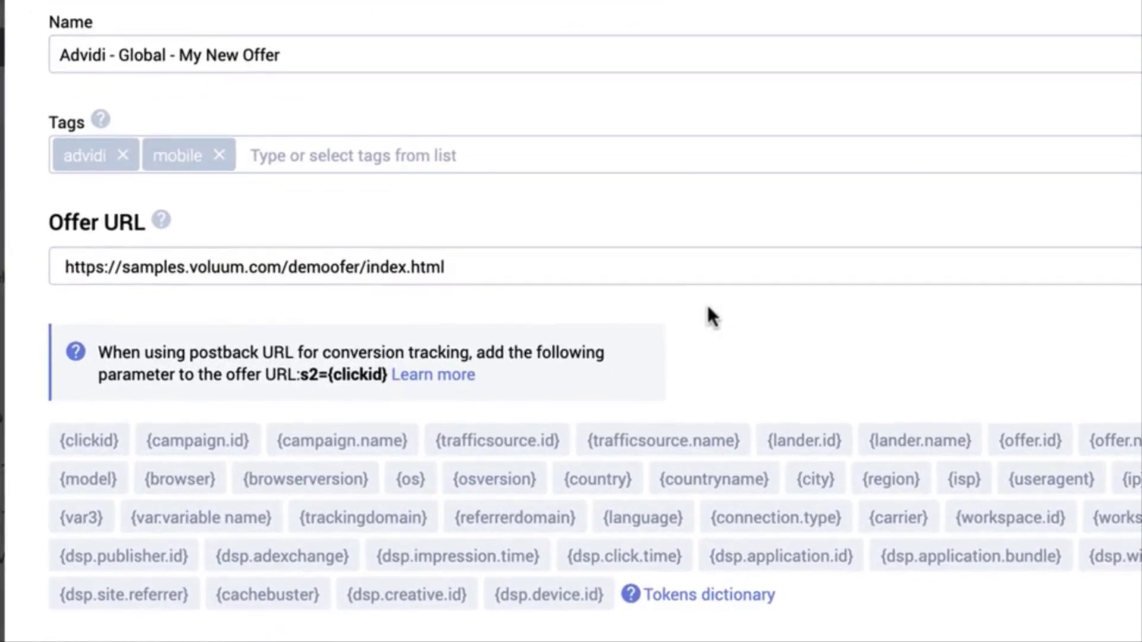
- Append ?s2={clickid} to the offer URL, copying the parameter from the postback hint
left_click(612, 265)
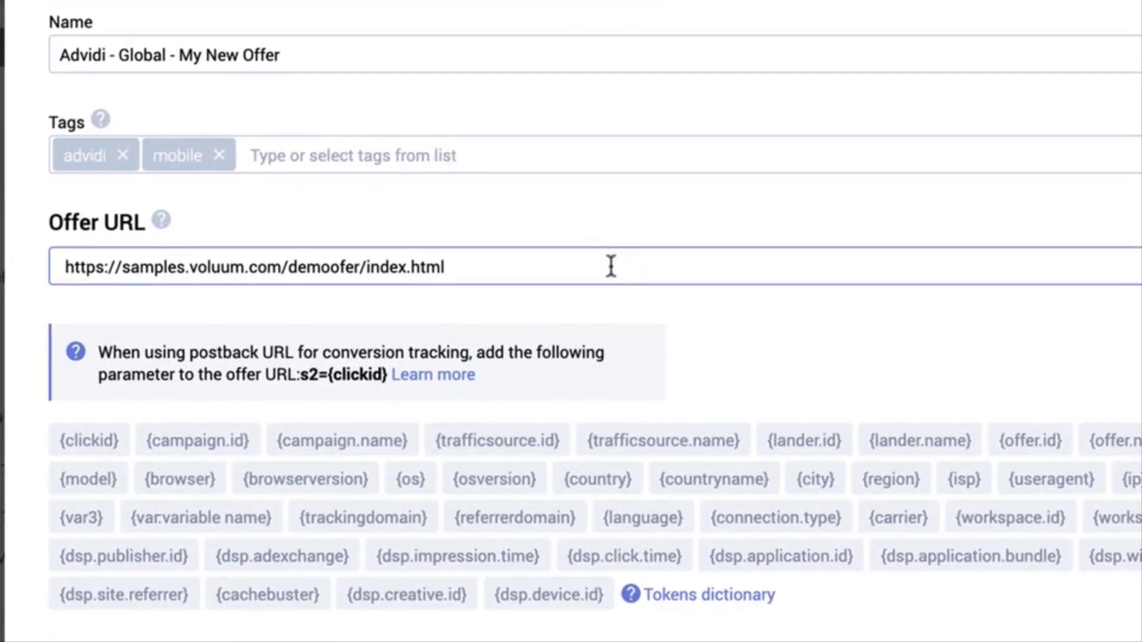
type("?")
left_click_drag(303, 376, 387, 383)
key("ctrl+c")
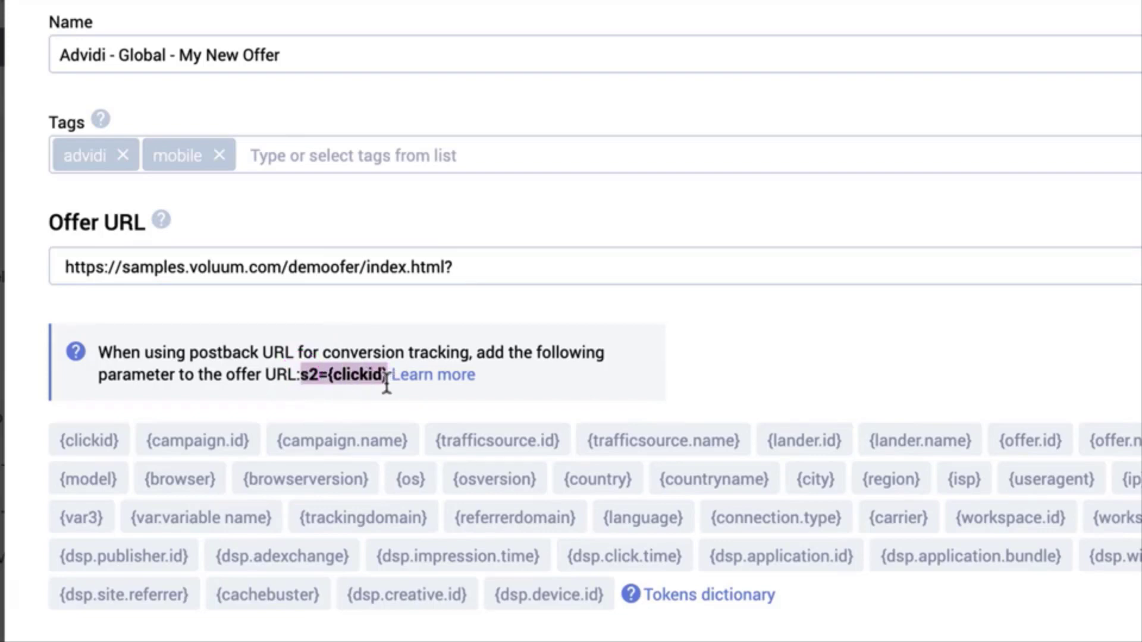
left_click(498, 269)
key("ctrl+v")
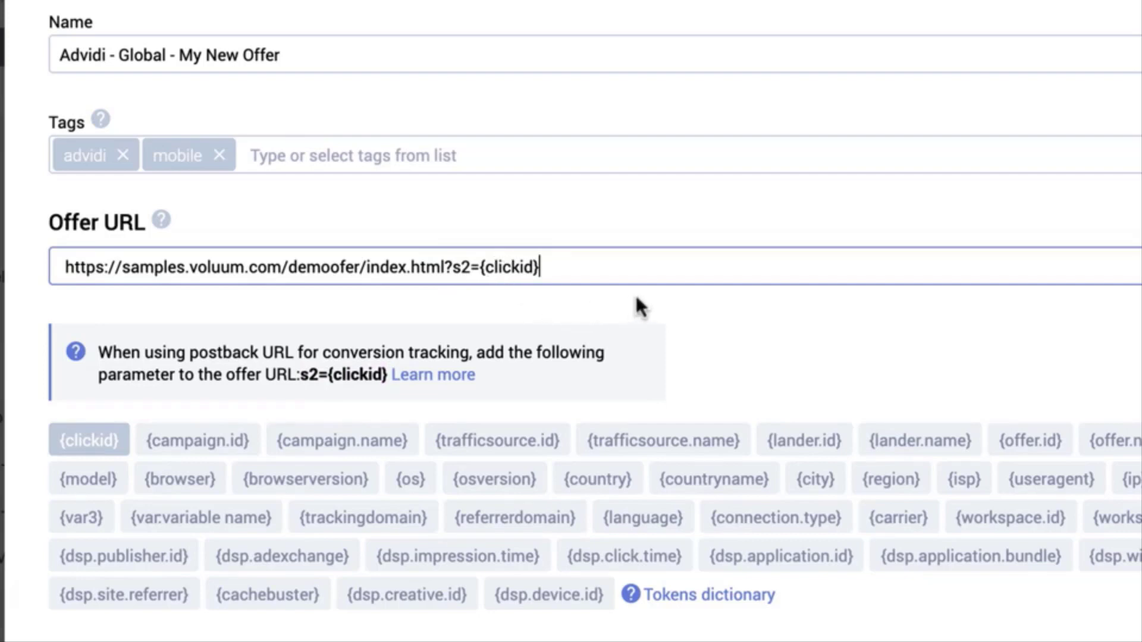
- Try adding a second parameter, &s5=, with the {country} token to the offer URL
type("&s5=")
left_click(617, 481)
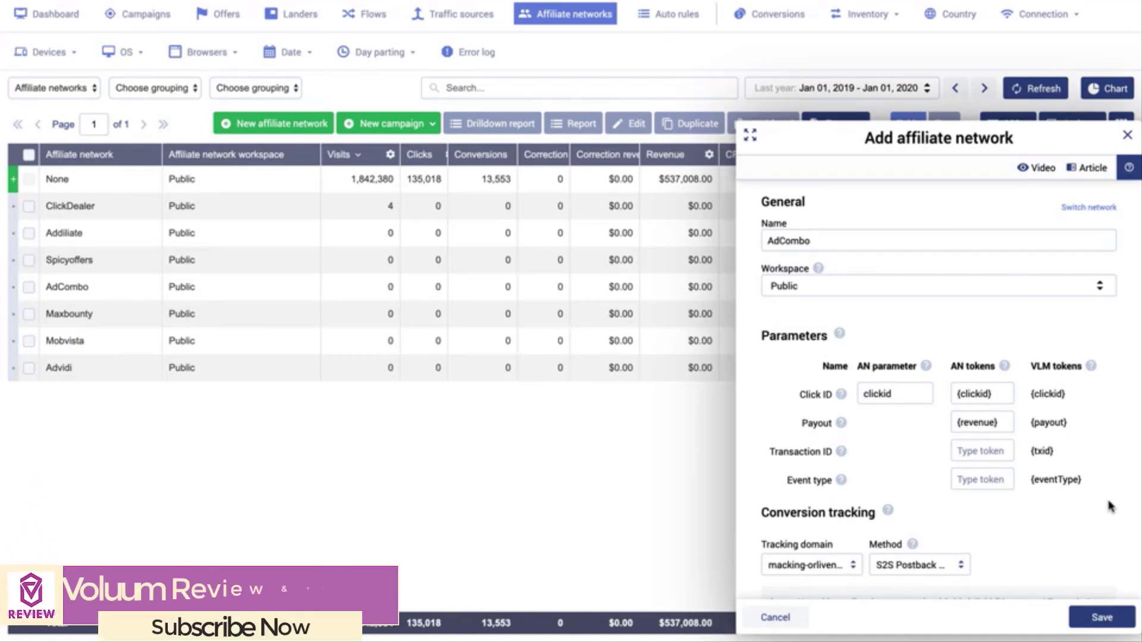
- Examine the parameters and conversion tracking settings in the AdCombo affiliate network template
scroll(1110, 506, "down", 1)
scroll(1110, 507, "down", 3)
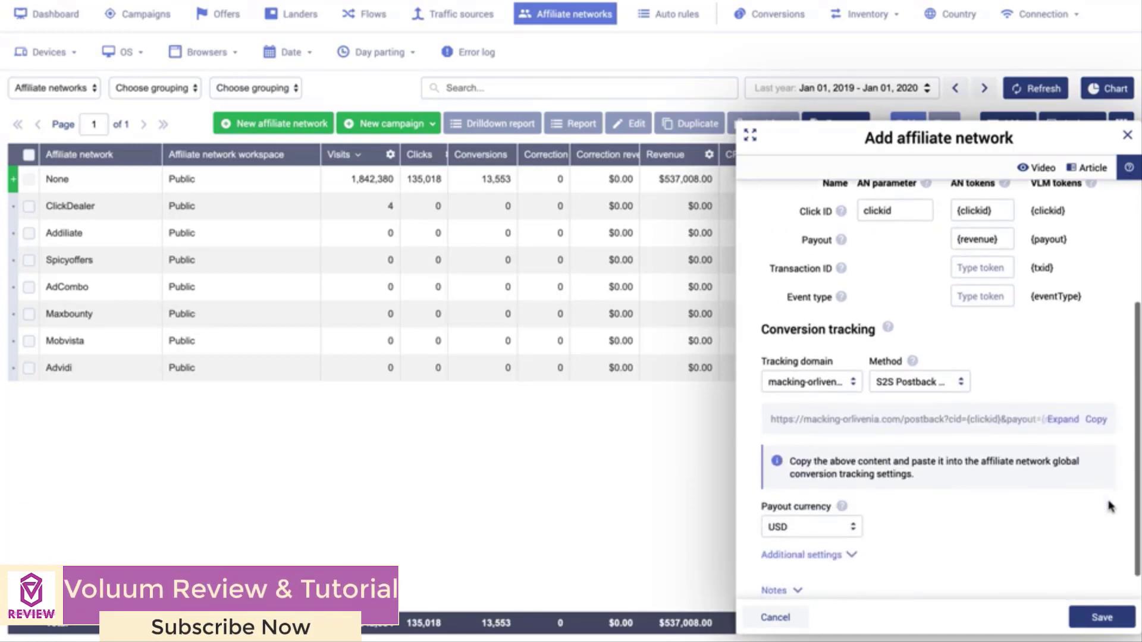
scroll(1109, 507, "up", 4)
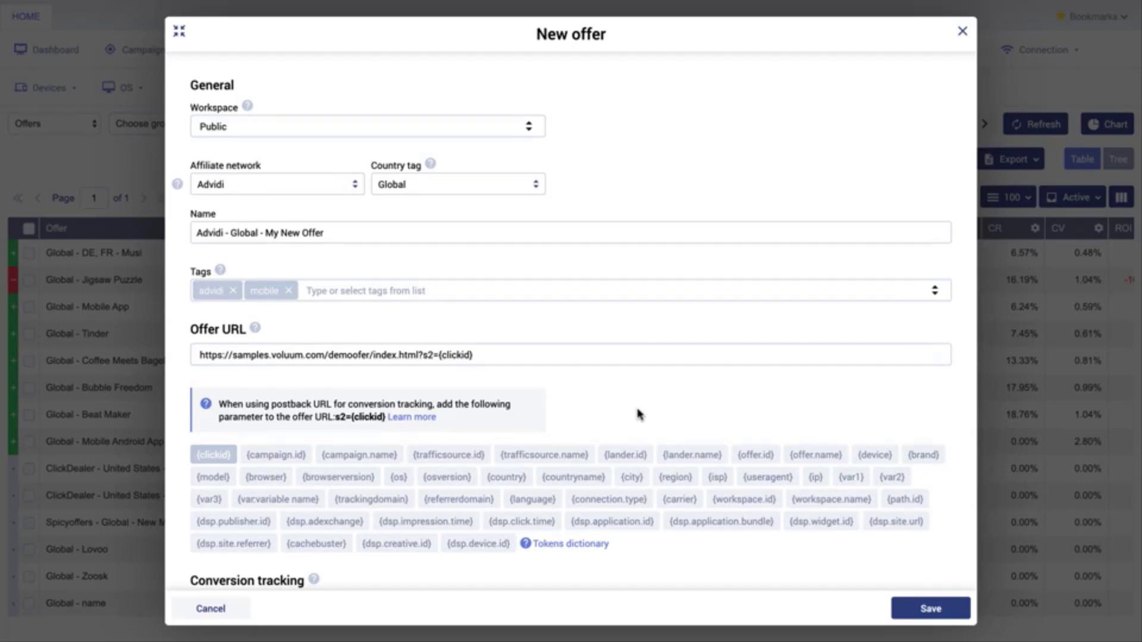
- Set the offer's affiliate network to None
scroll(638, 415, "down", 5)
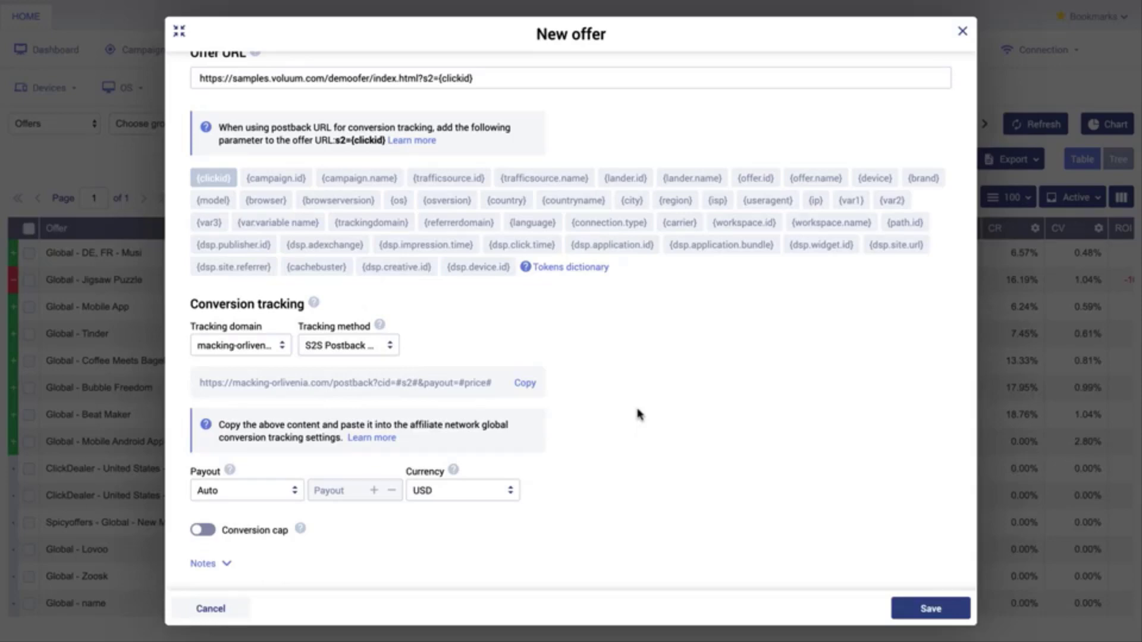
scroll(639, 414, "up", 5)
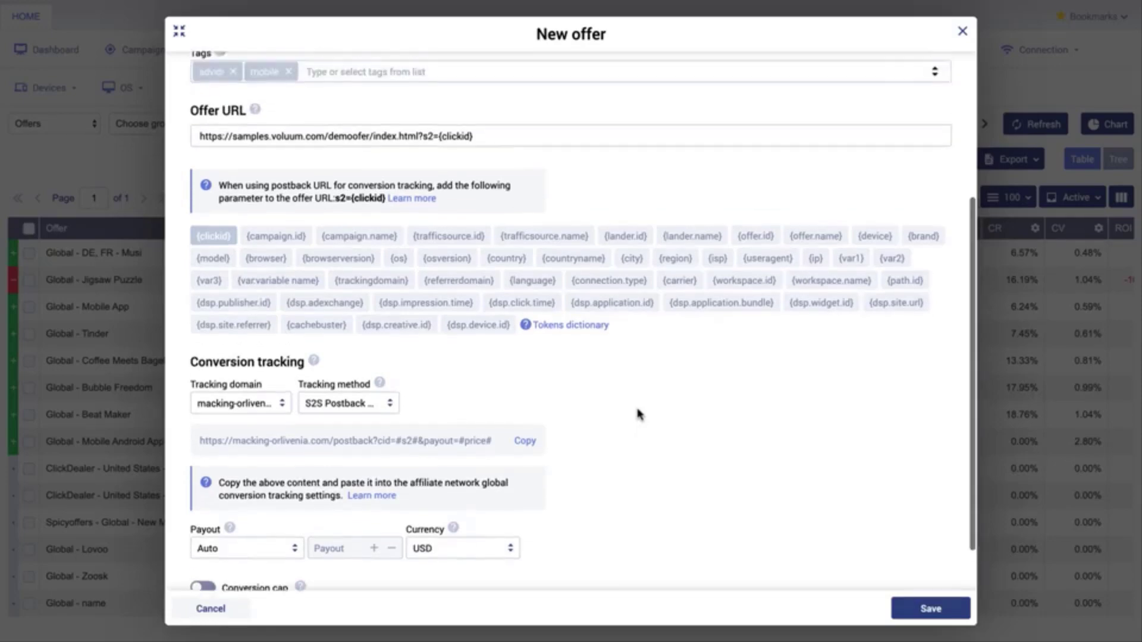
left_click(350, 182)
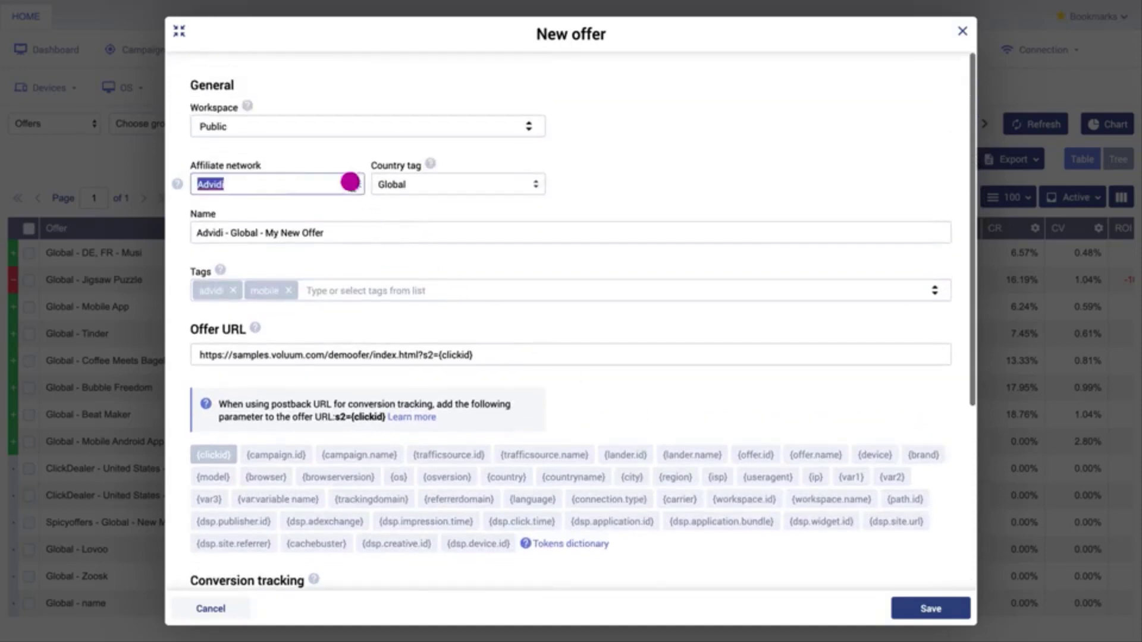
scroll(339, 223, "up", 3)
left_click(327, 205)
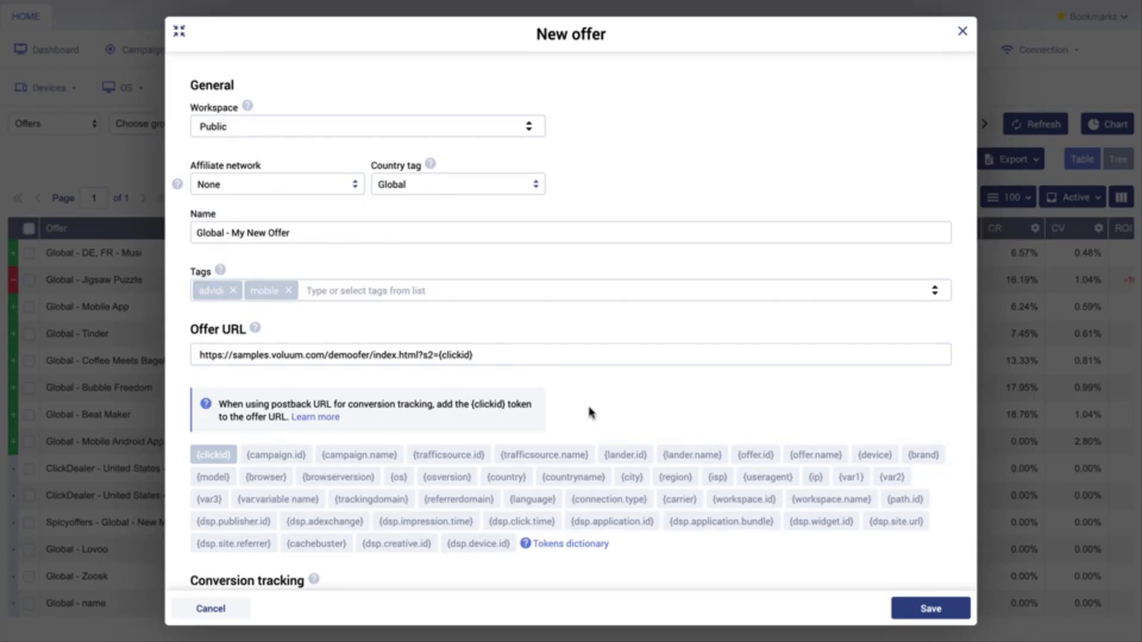
- Examine the REPLACE placeholder in the postback URL of the offer's conversion tracking settings
scroll(591, 413, "down", 4)
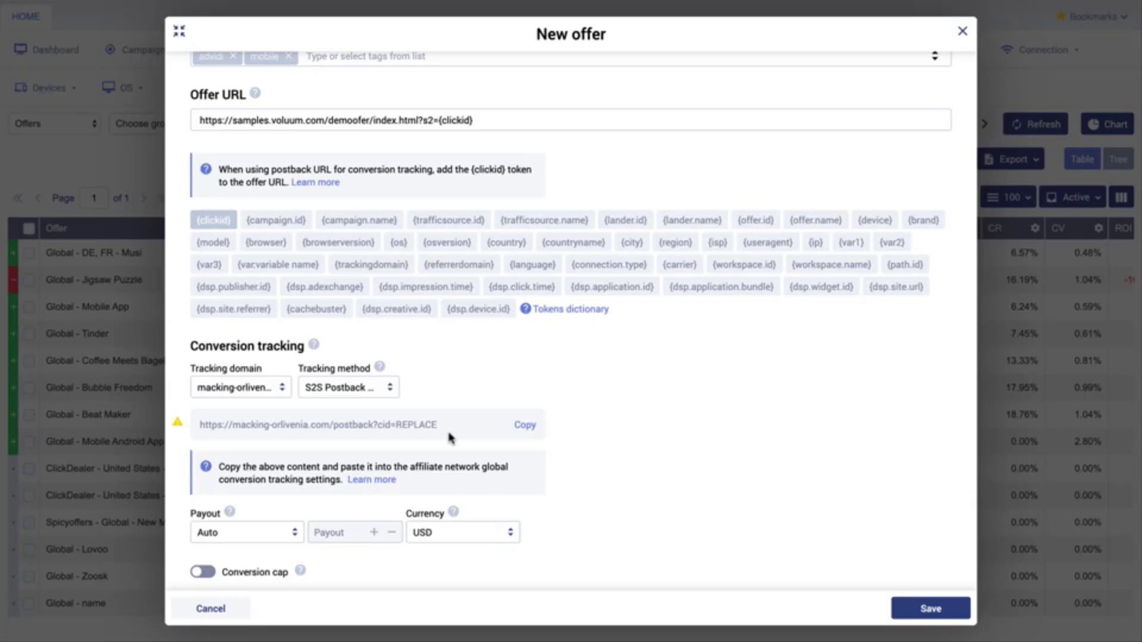
left_click_drag(438, 426, 399, 429)
left_click(472, 426)
- Reassign the offer to the Advidi affiliate network
scroll(473, 426, "up", 5)
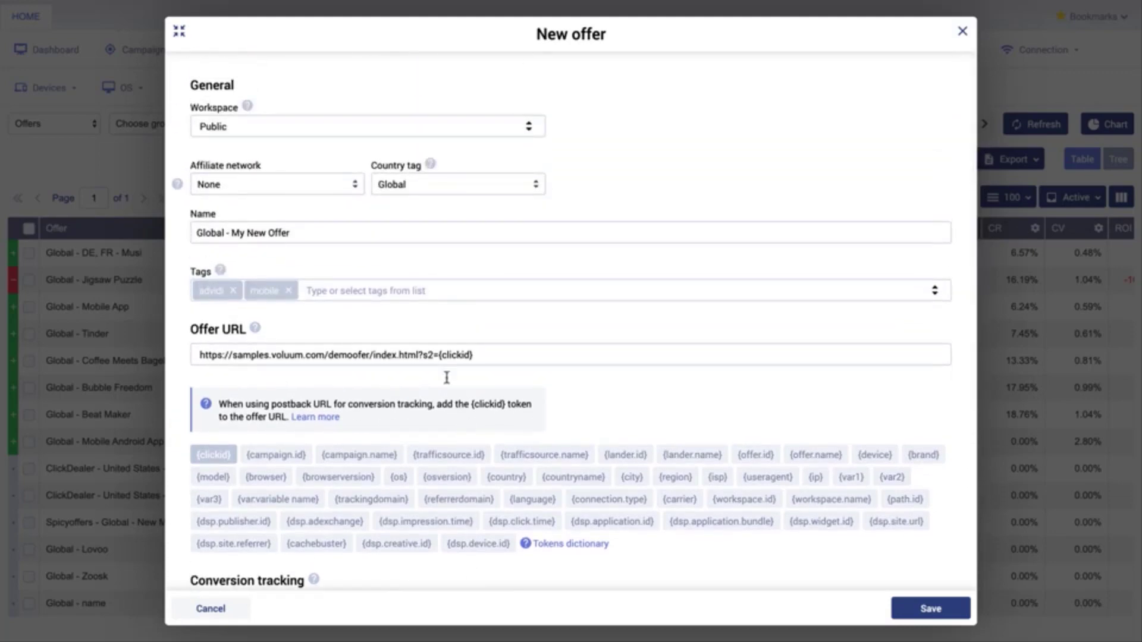
left_click(359, 190)
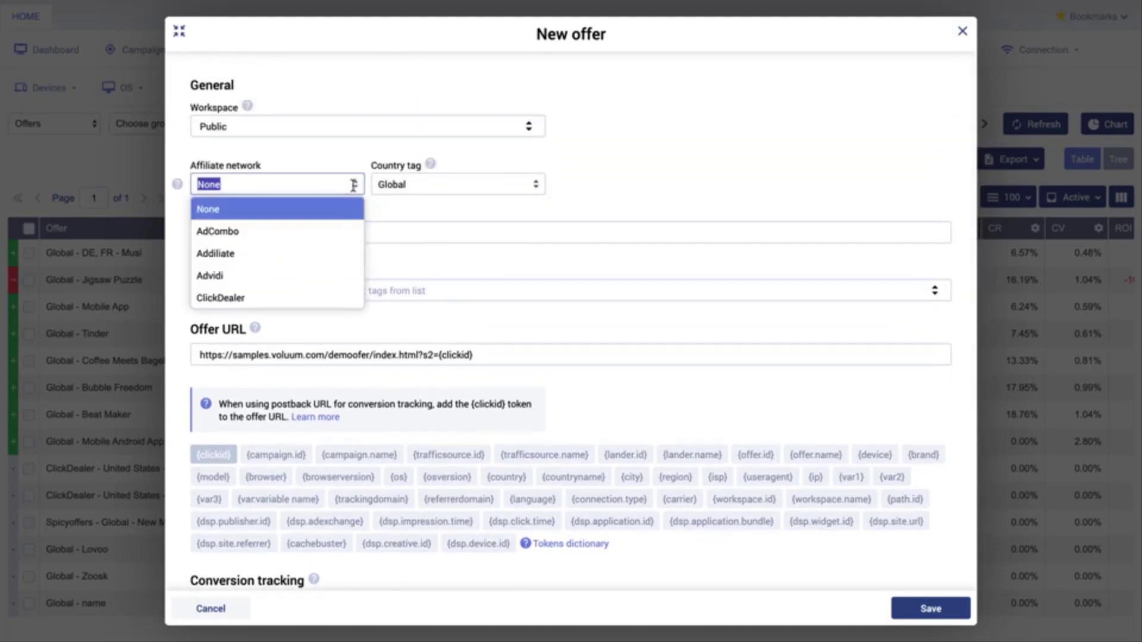
left_click(340, 279)
- Copy the offer's postback URL from the conversion tracking settings
scroll(567, 411, "down", 3)
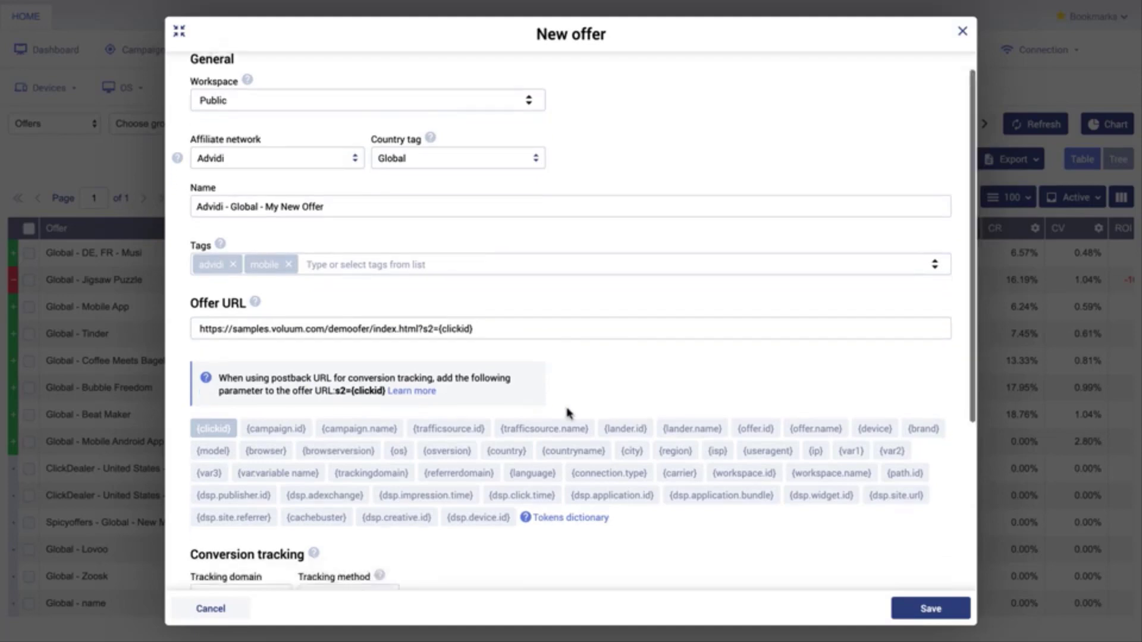
scroll(567, 411, "down", 3)
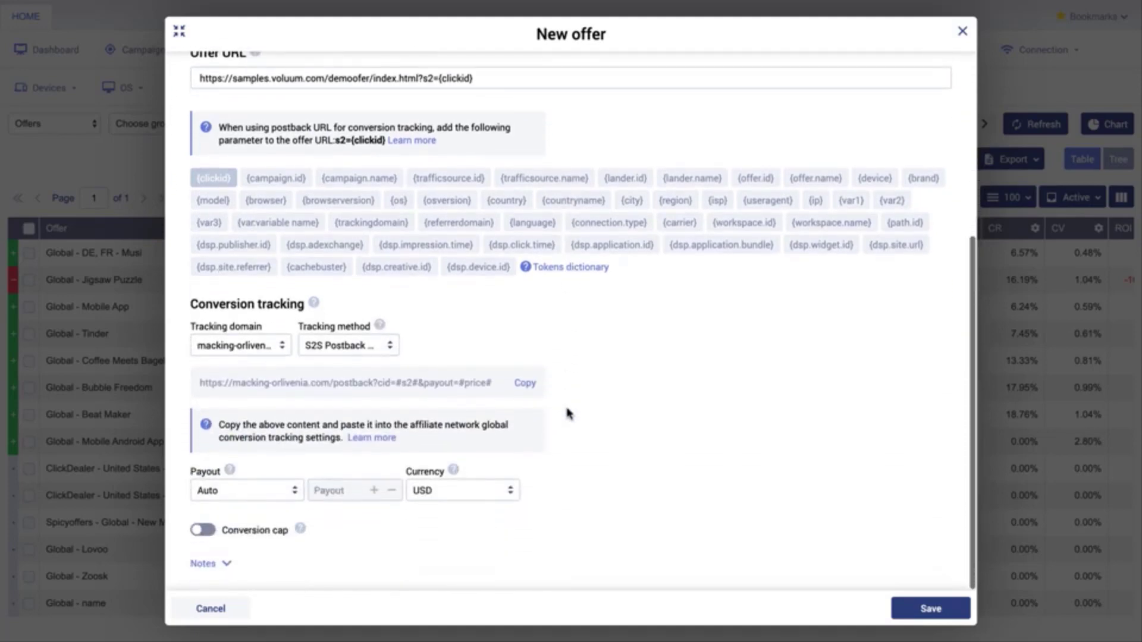
left_click(527, 386)
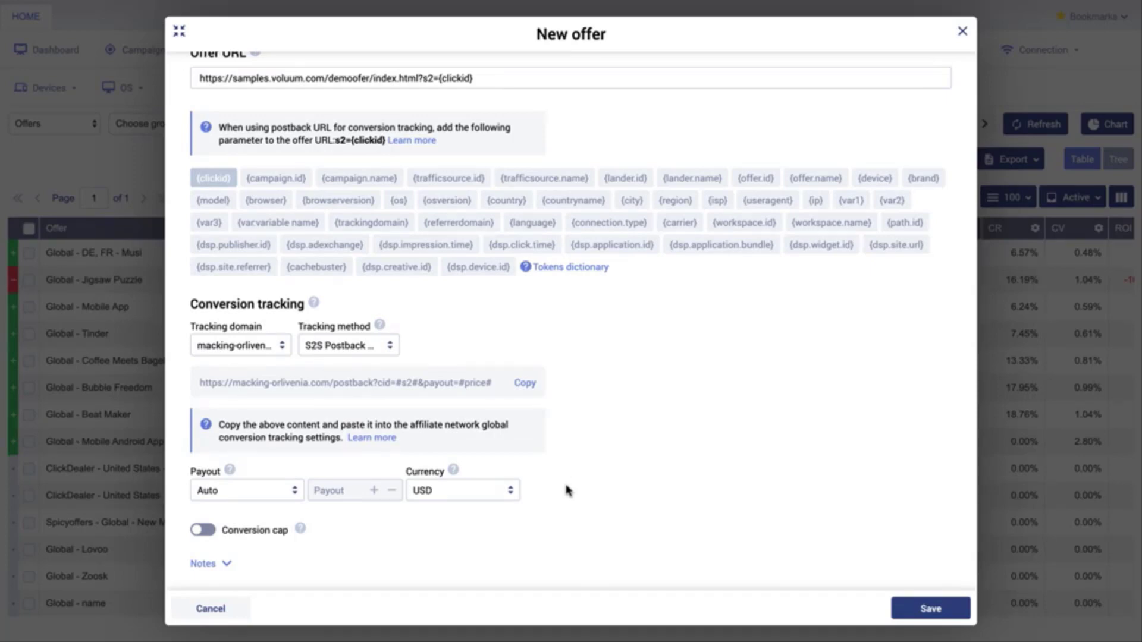
- Try a manual payout of 1 for the offer and return the payout mode to Auto
left_click(294, 489)
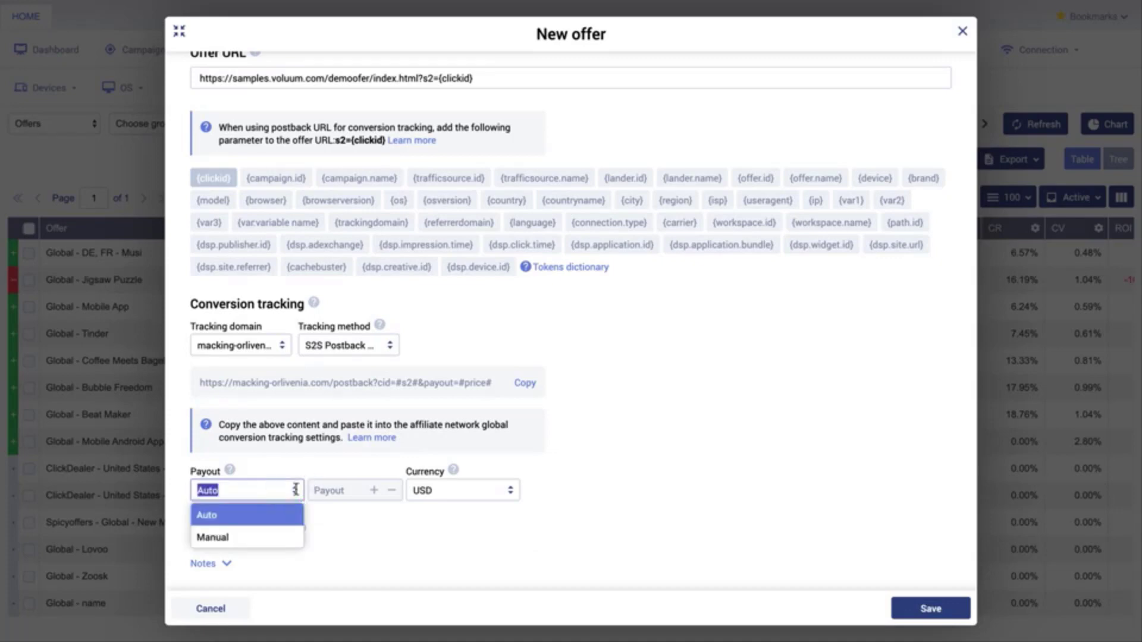
left_click(292, 537)
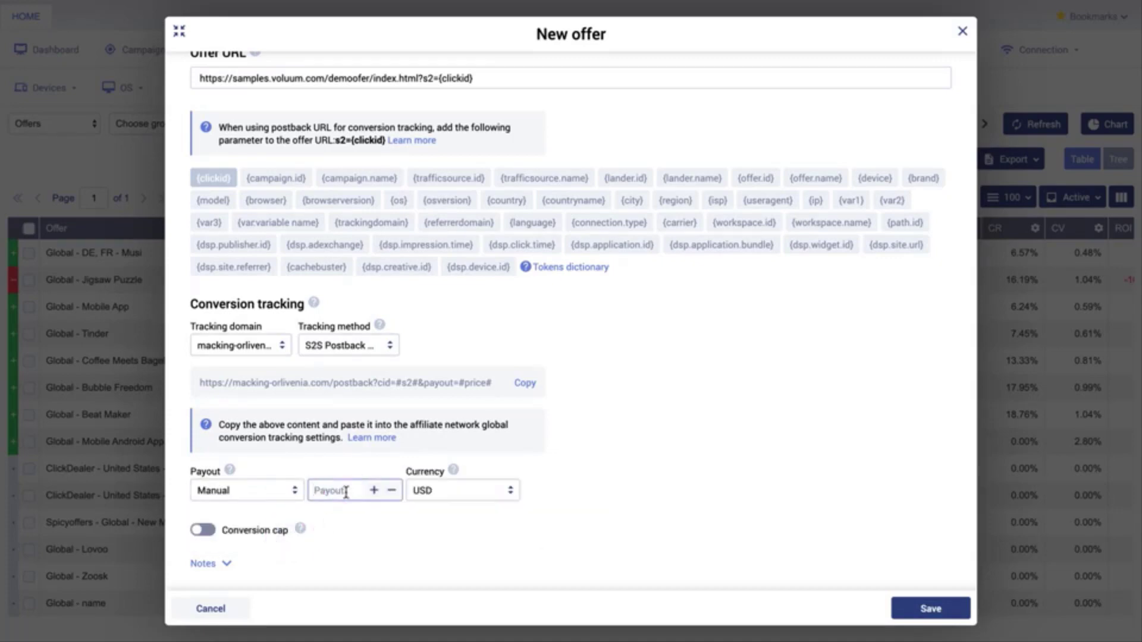
type("1")
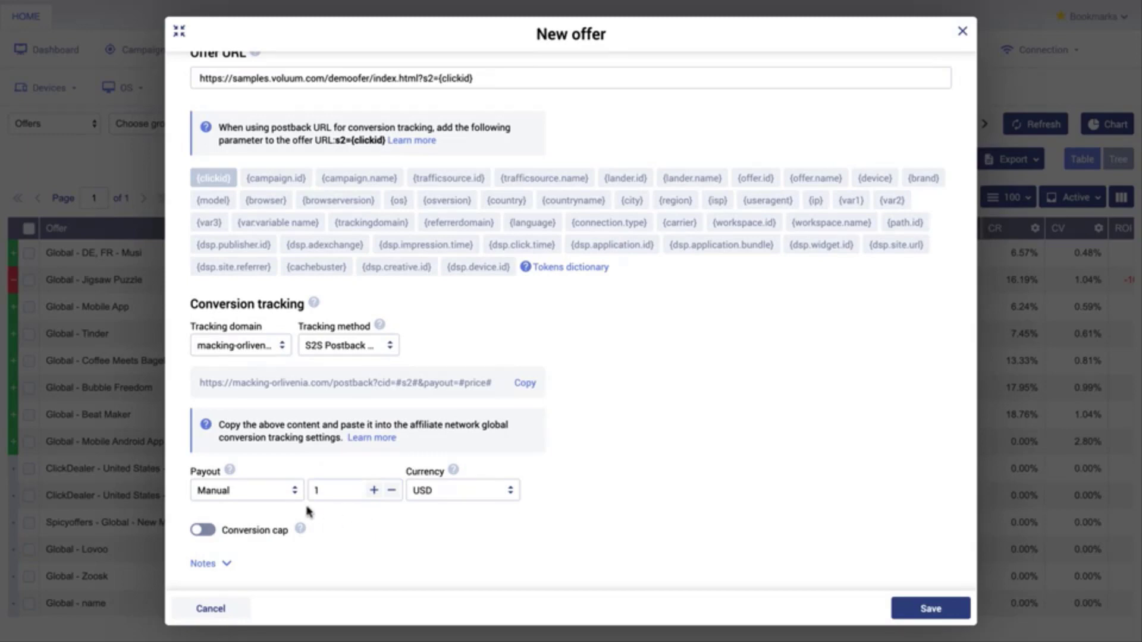
left_click(292, 491)
left_click(292, 516)
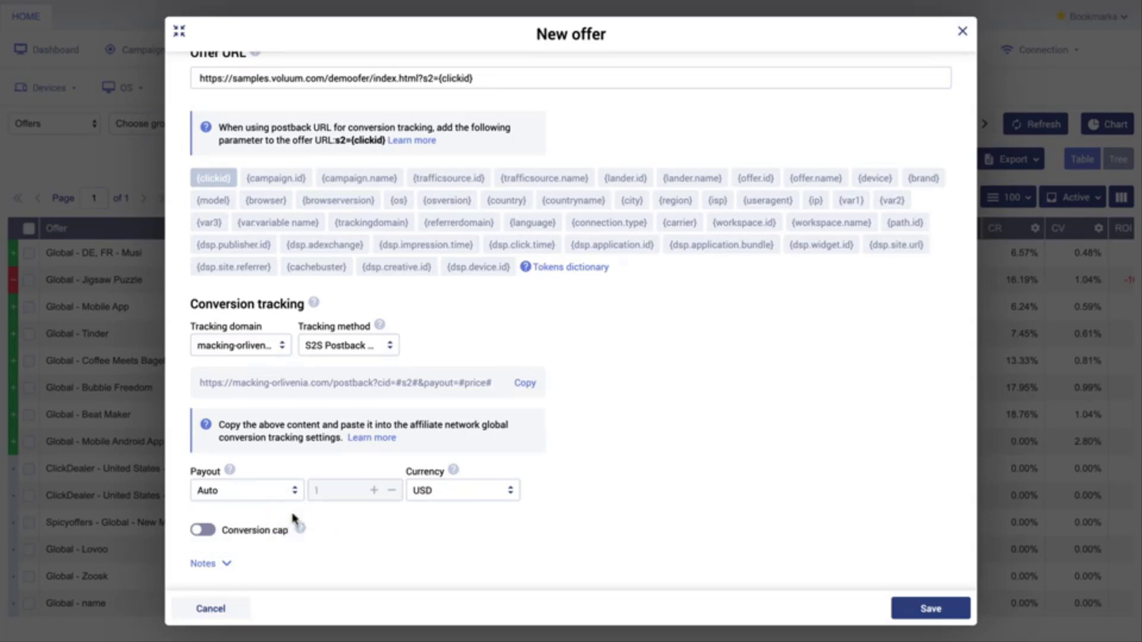